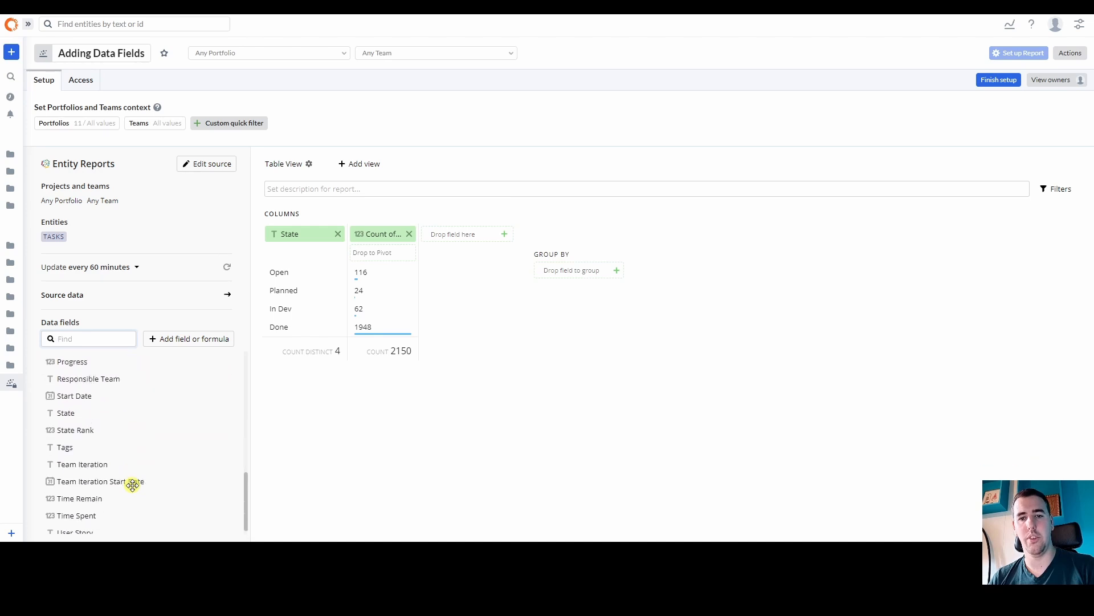
Find the User Story ID field among the available fields and add it to the report's data fields
scroll(142, 460, "up", 8)
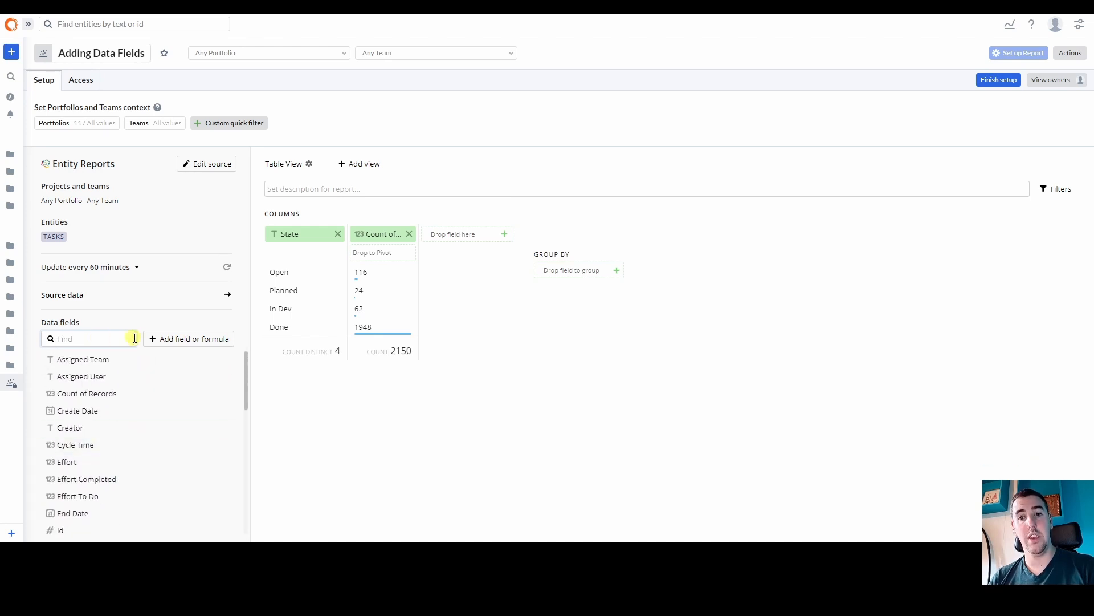
left_click(203, 345)
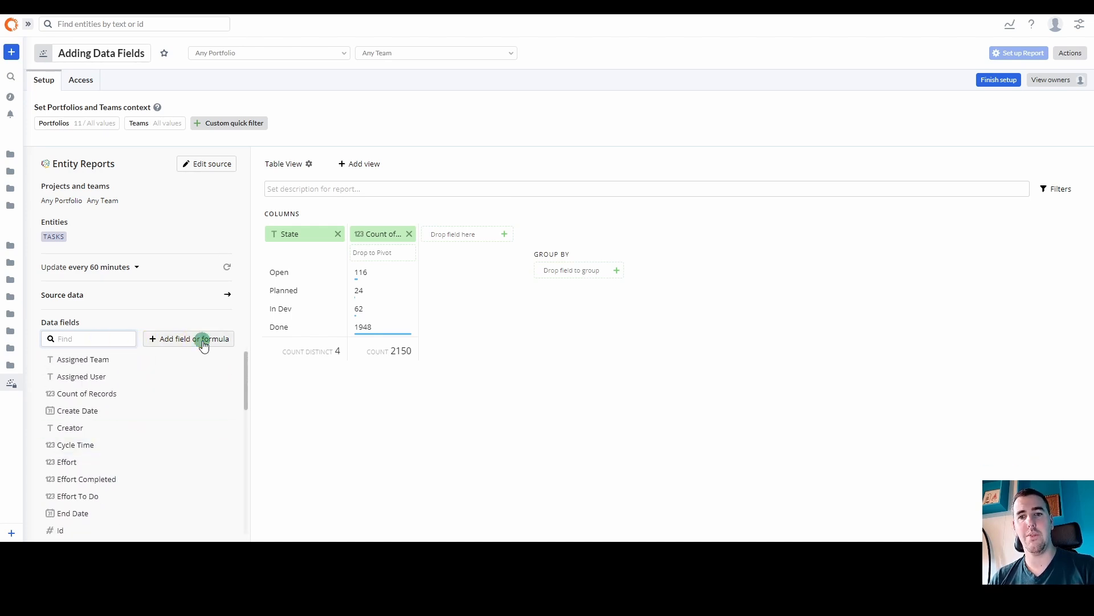
left_click(313, 264)
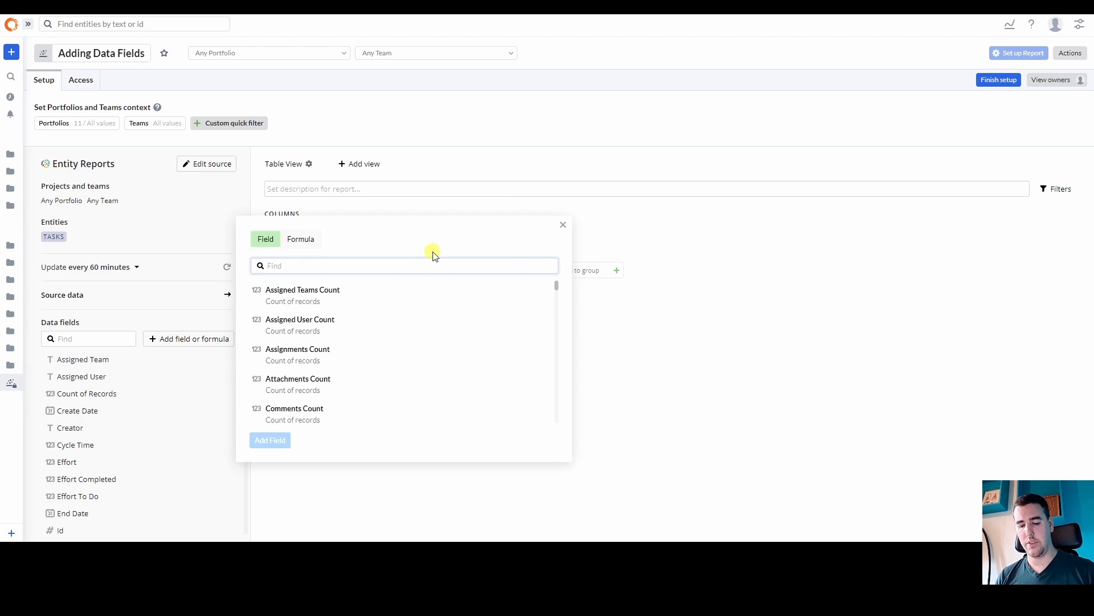
type("u")
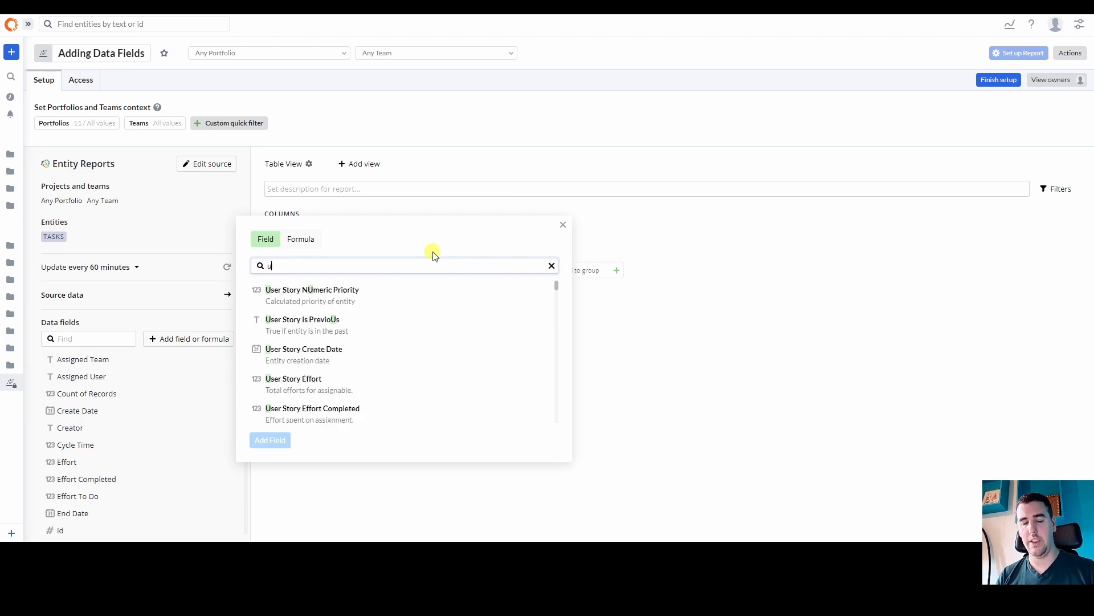
type("ser story id")
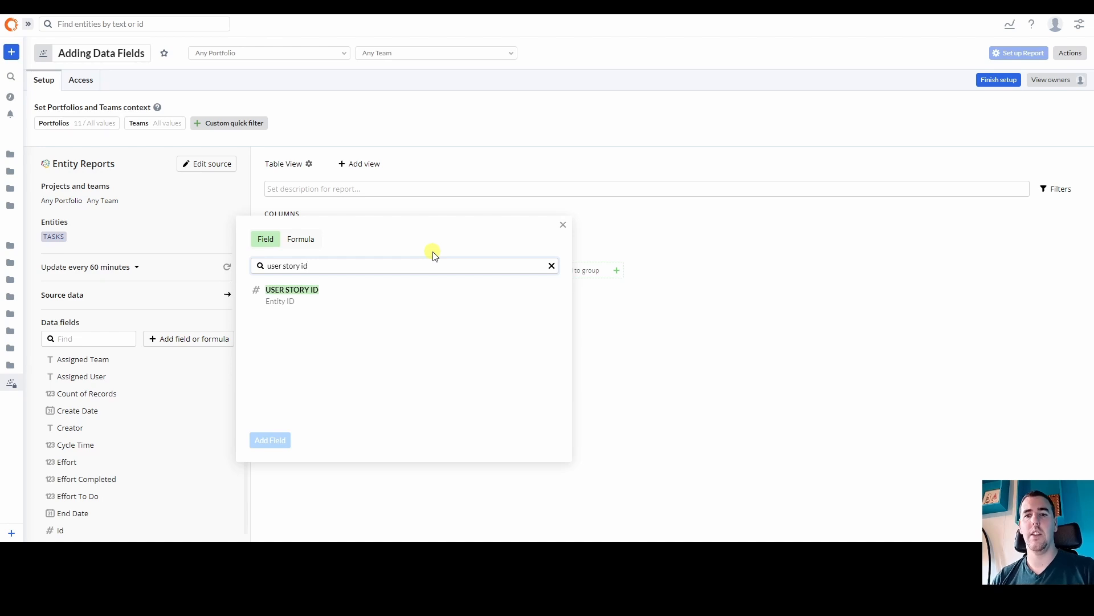
left_click(320, 298)
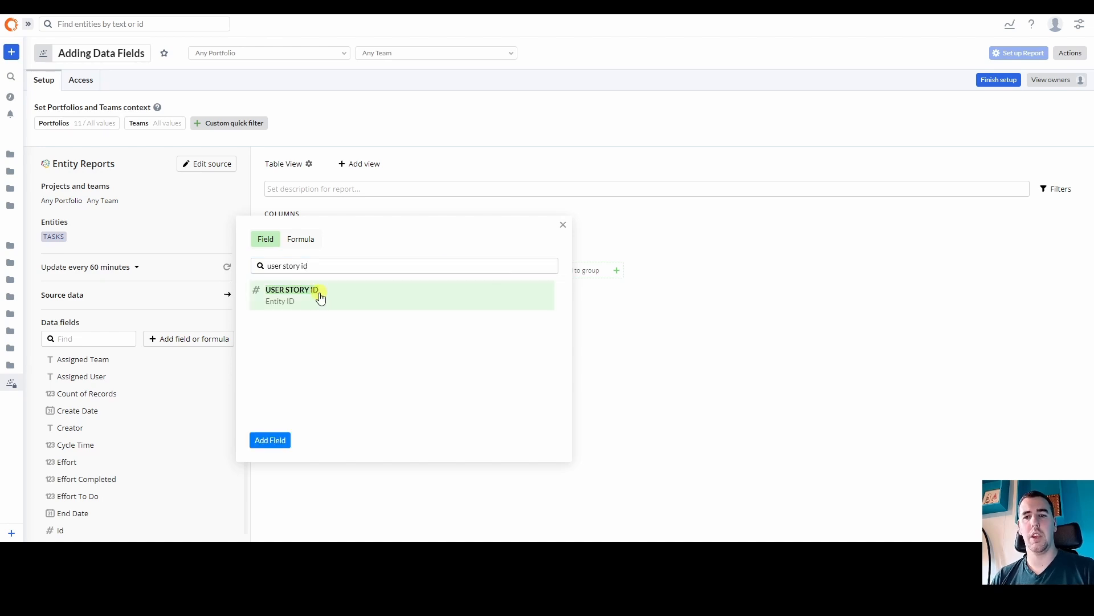
left_click(275, 442)
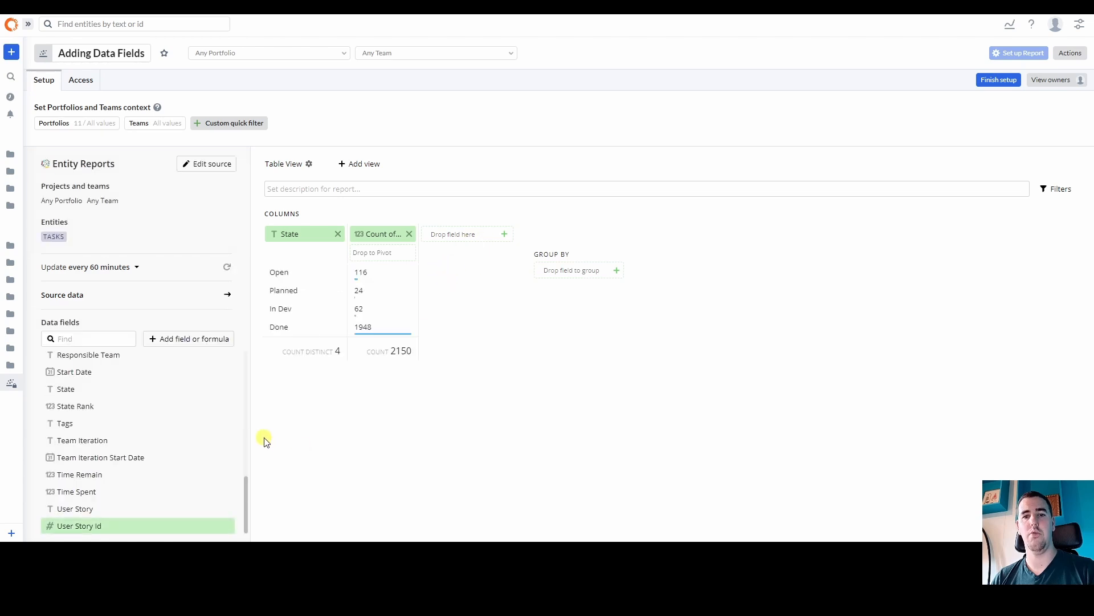
Start a new formula data field for the report and name it Skill
left_click(177, 339)
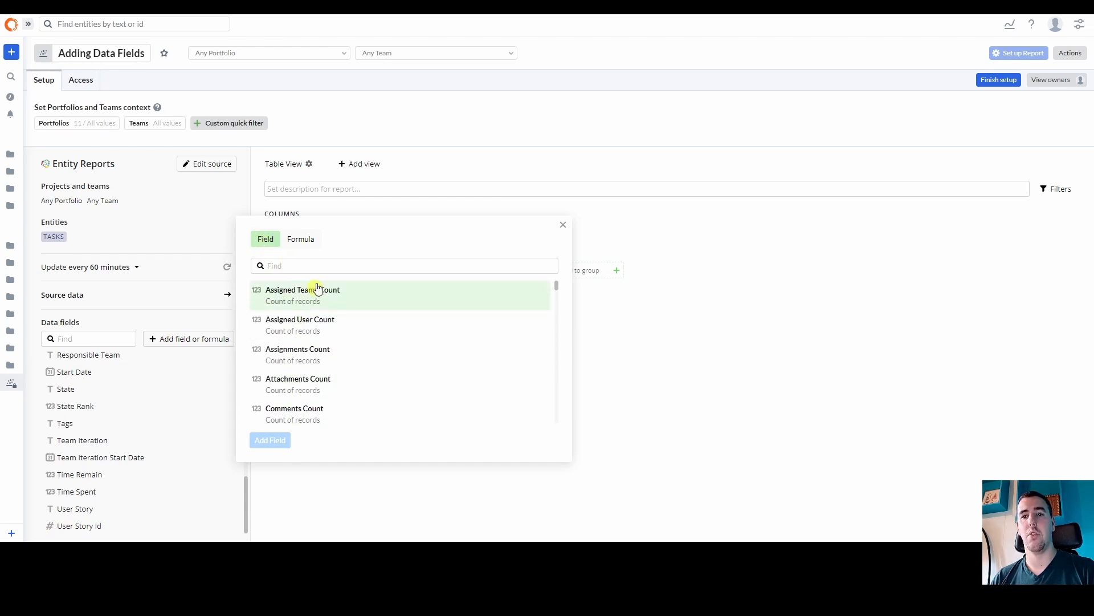
left_click(293, 262)
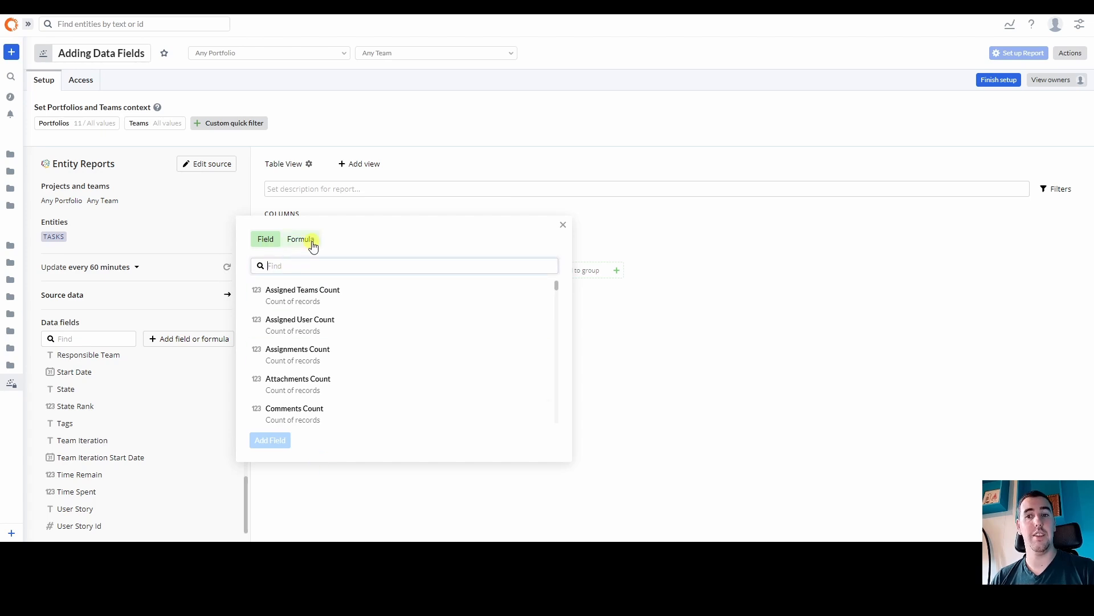
left_click(311, 238)
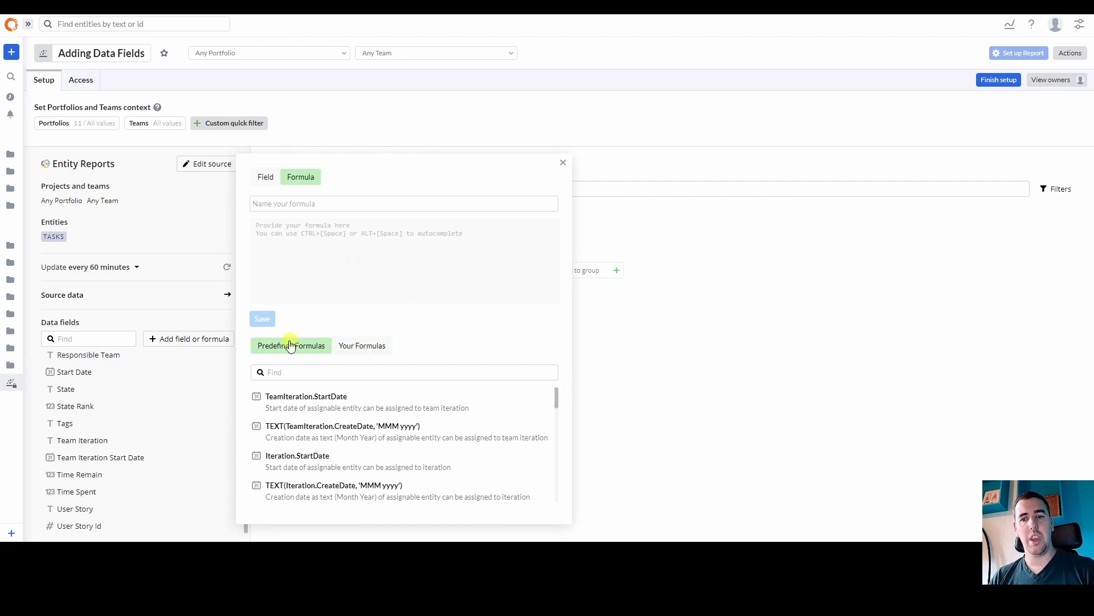
left_click(371, 349)
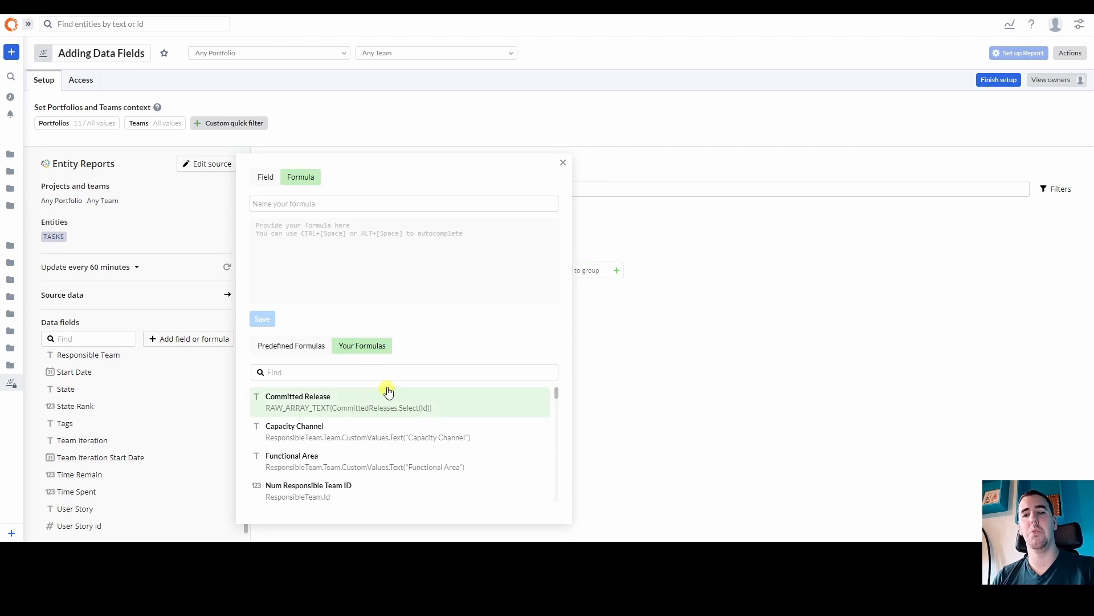
left_click(308, 372)
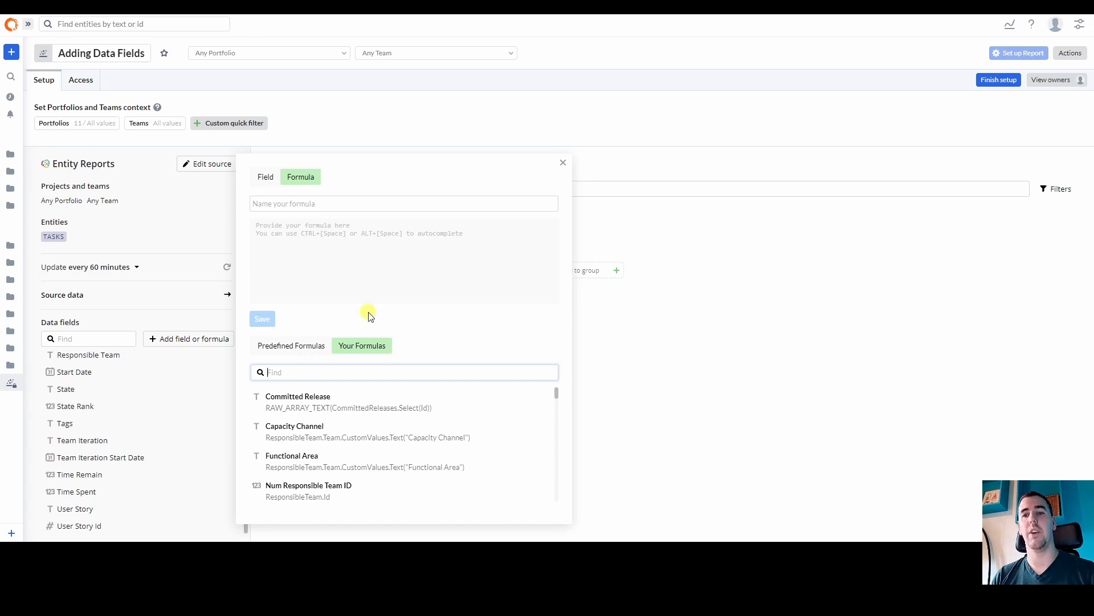
left_click(368, 315)
left_click(268, 204)
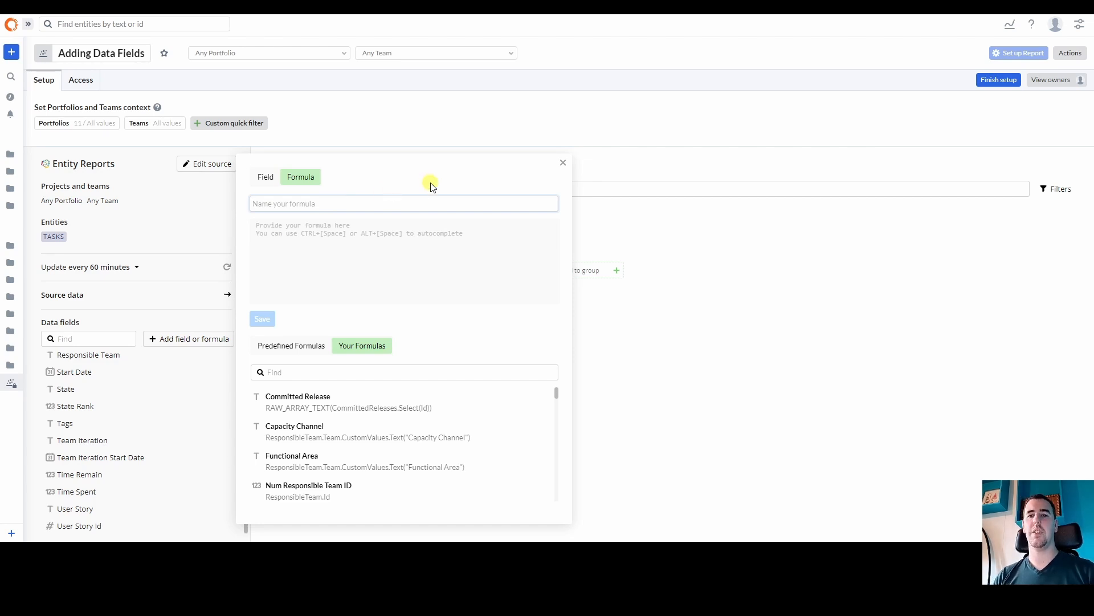
type("Skill")
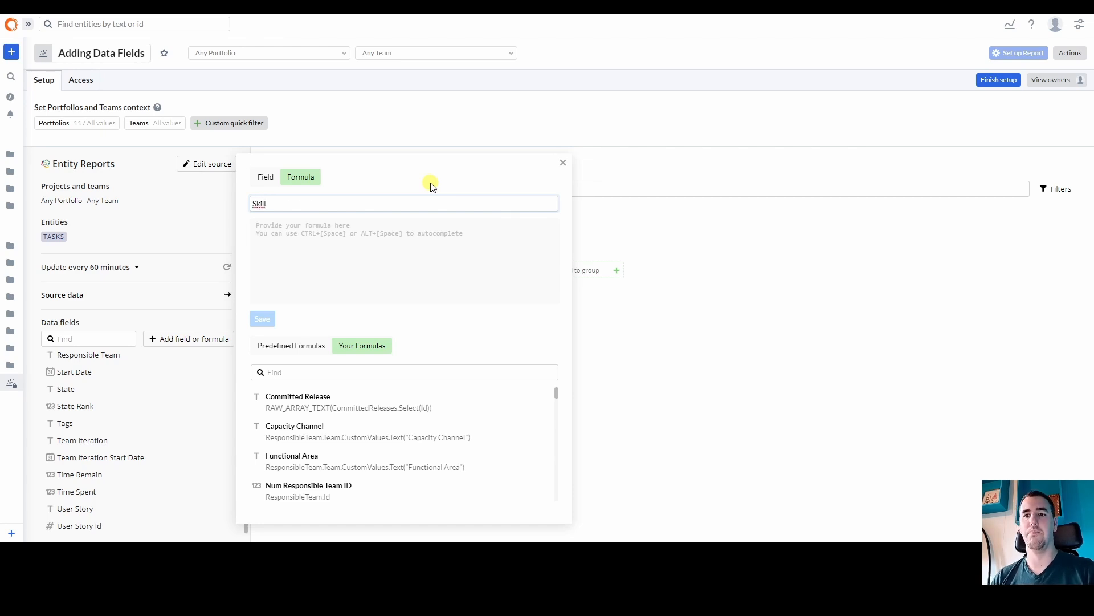
left_click(416, 228)
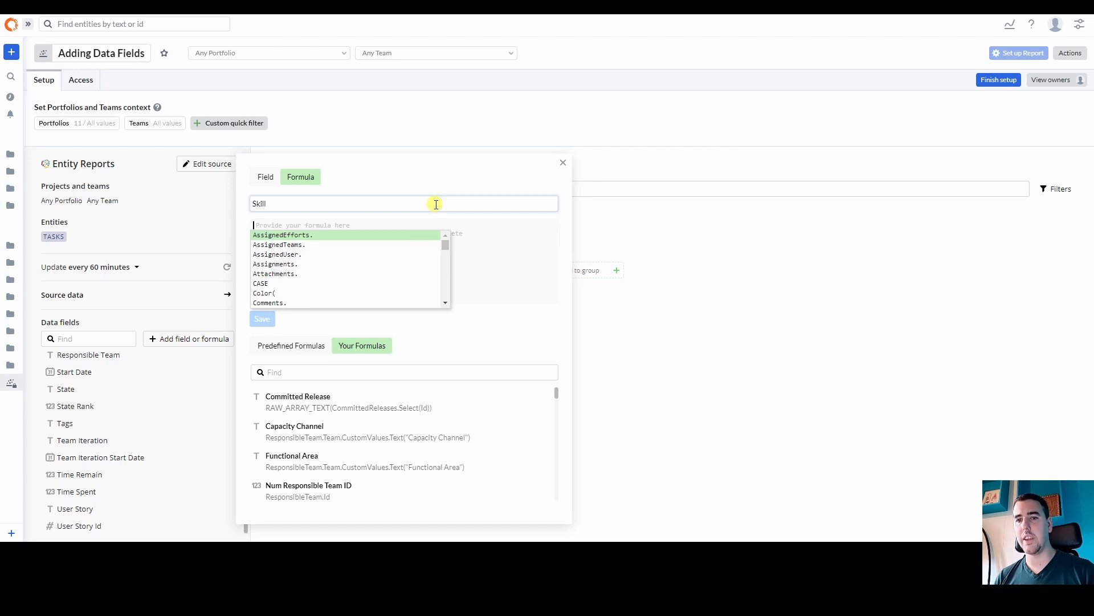
type("skill")
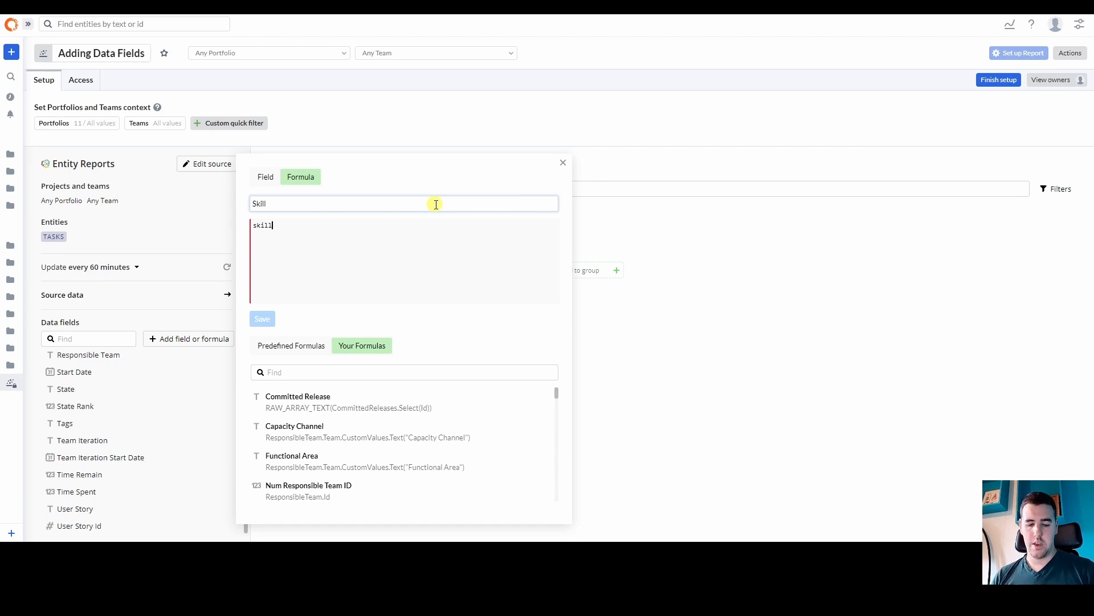
key("BackSpace")
key("BackSpace")
key("BackSpace")
key("BackSpace")
key("BackSpace")
type("a")
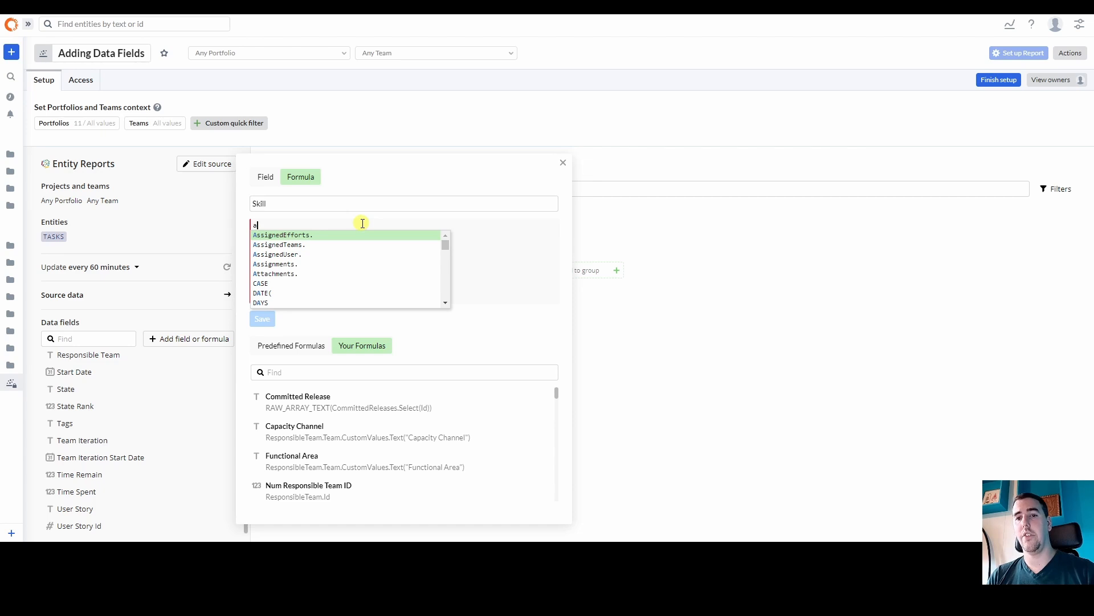
key("BackSpace")
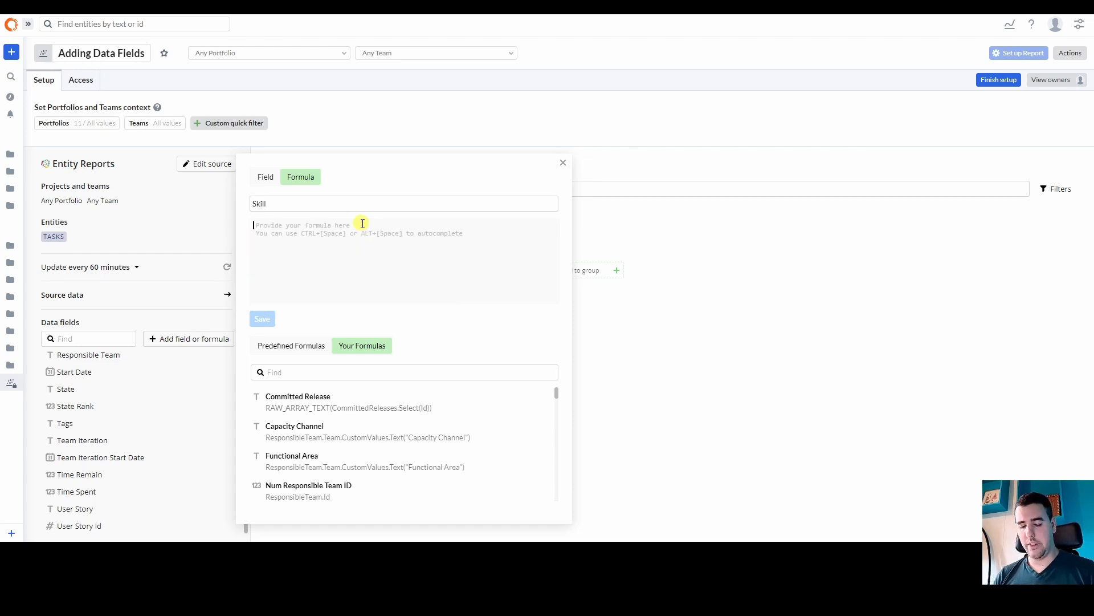
Define the Skill formula as CustomValues.Text("Skill") and save it to the report's data fields
type("cus")
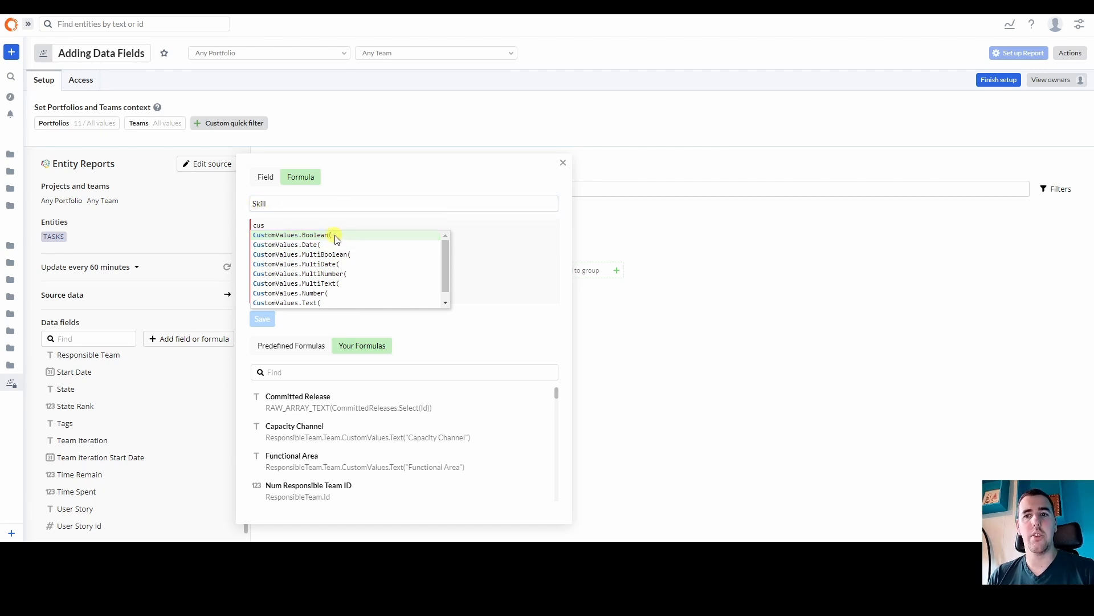
left_click(321, 302)
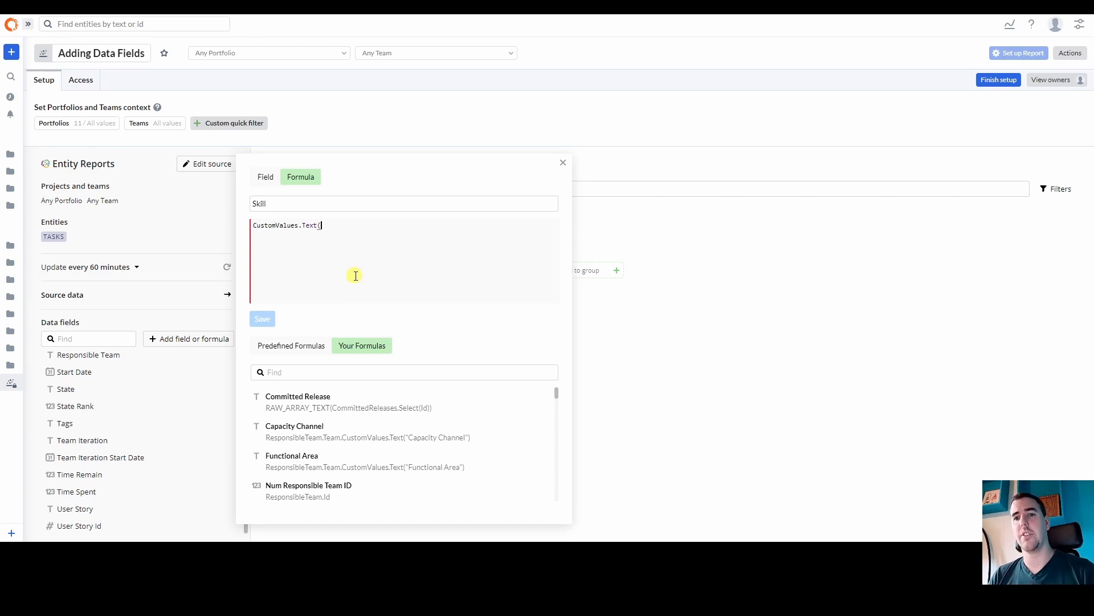
type("\"")
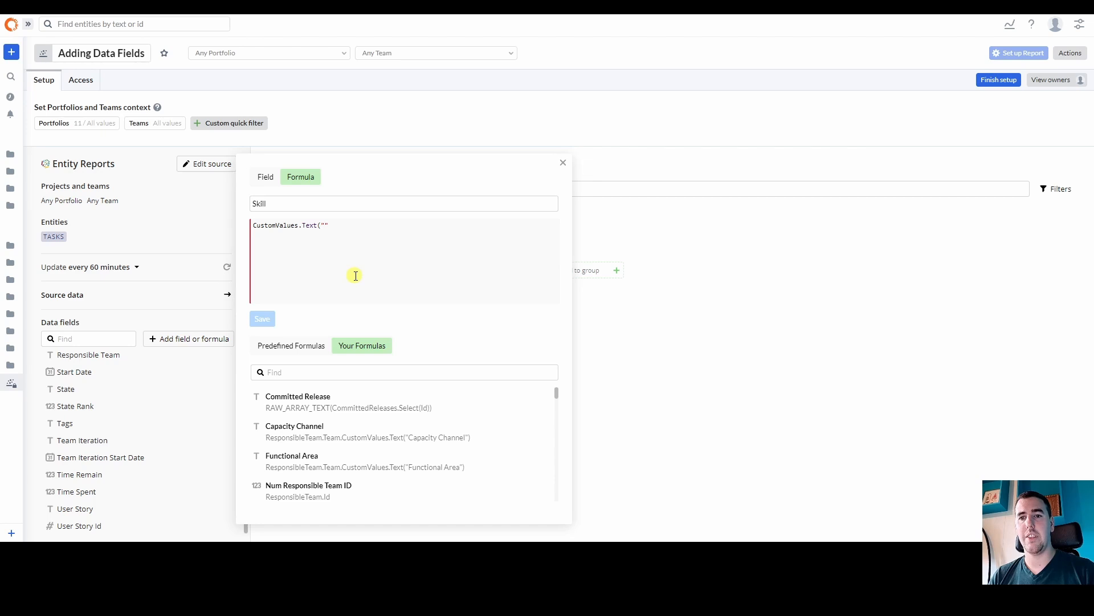
type("Skill")
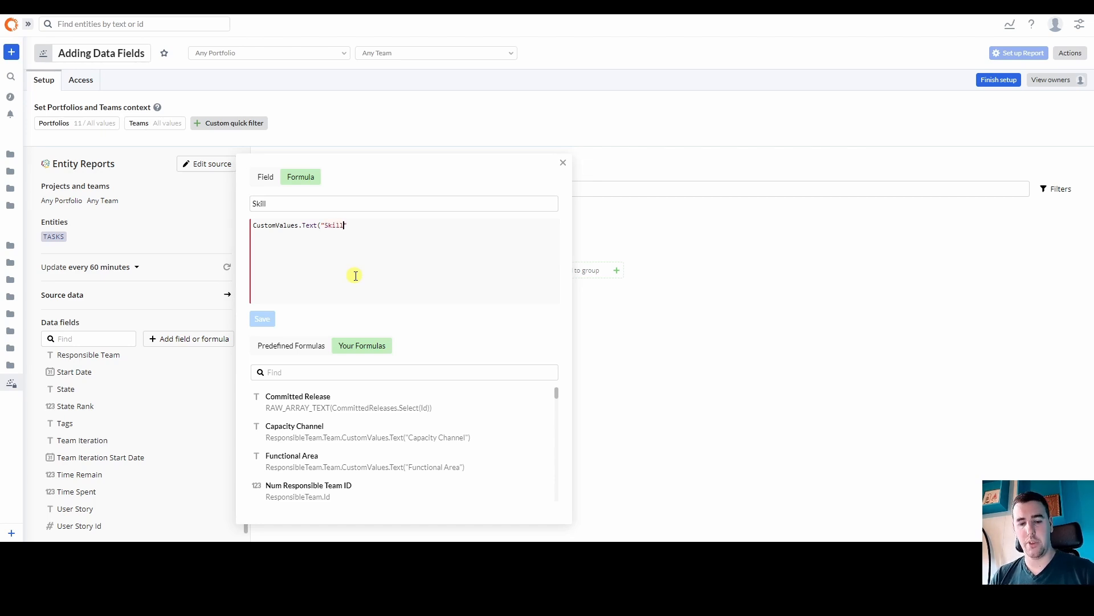
type("\")")
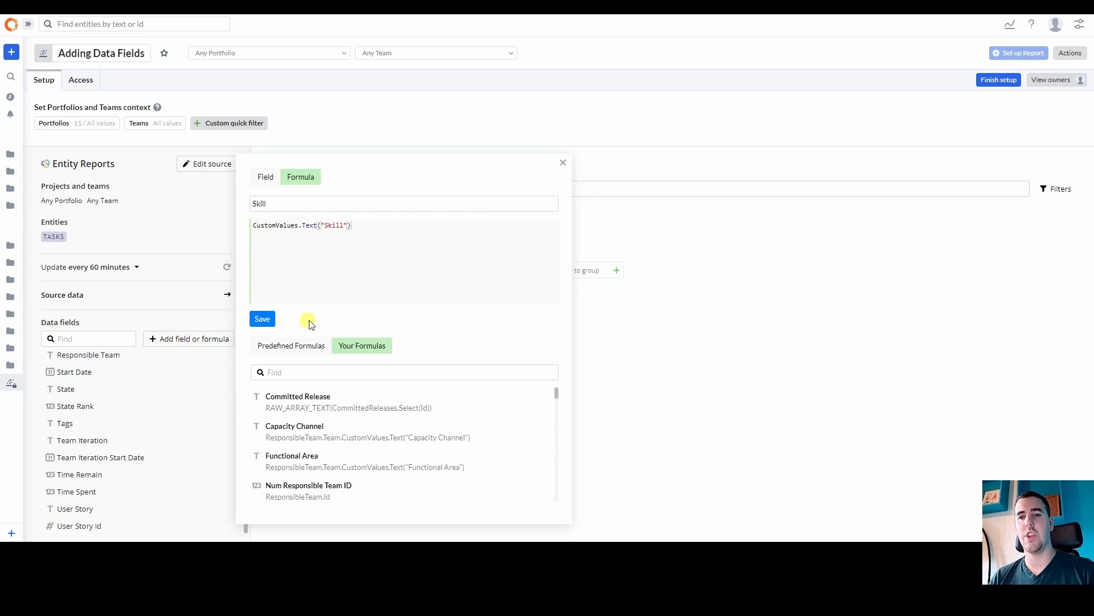
left_click(268, 318)
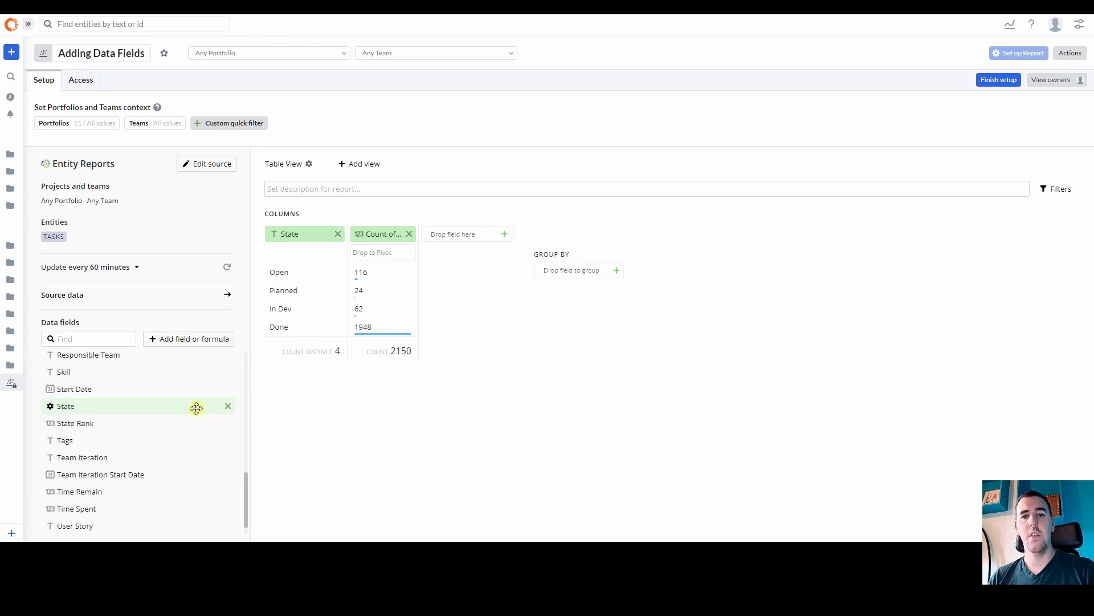
left_click_drag(57, 372, 93, 243)
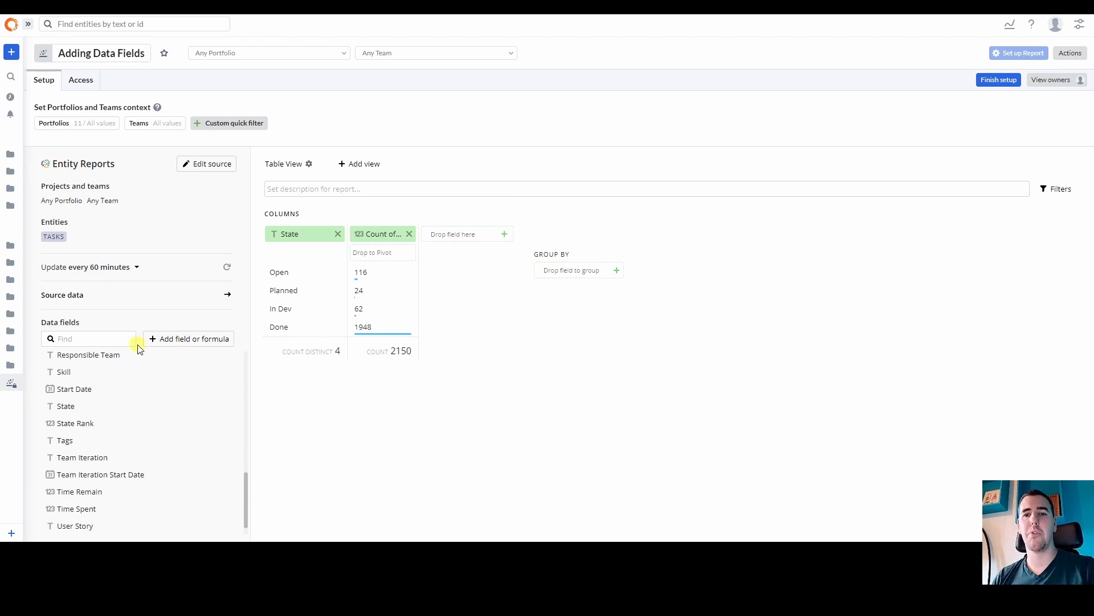
Search the available fields for "feature" and add Feature Name to the report's data fields
left_click(181, 348)
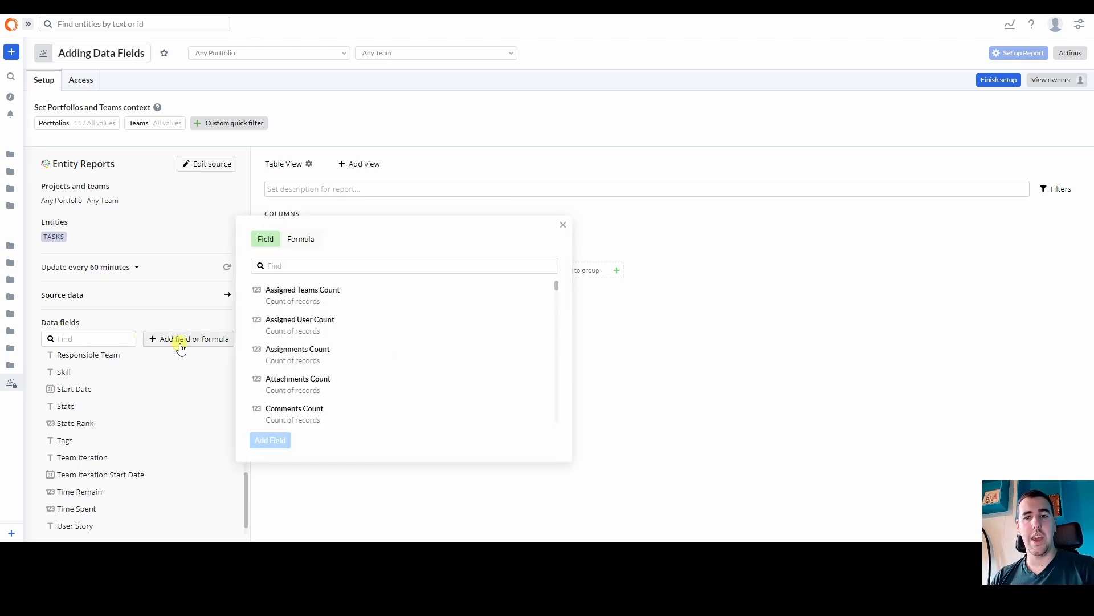
left_click(292, 267)
type("feature")
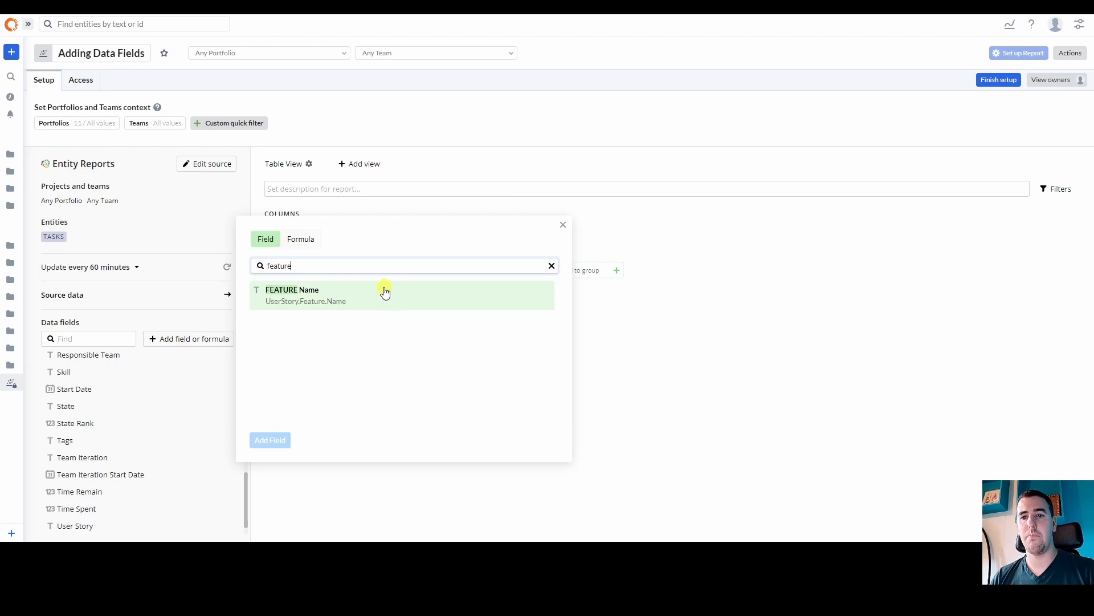
left_click(367, 294)
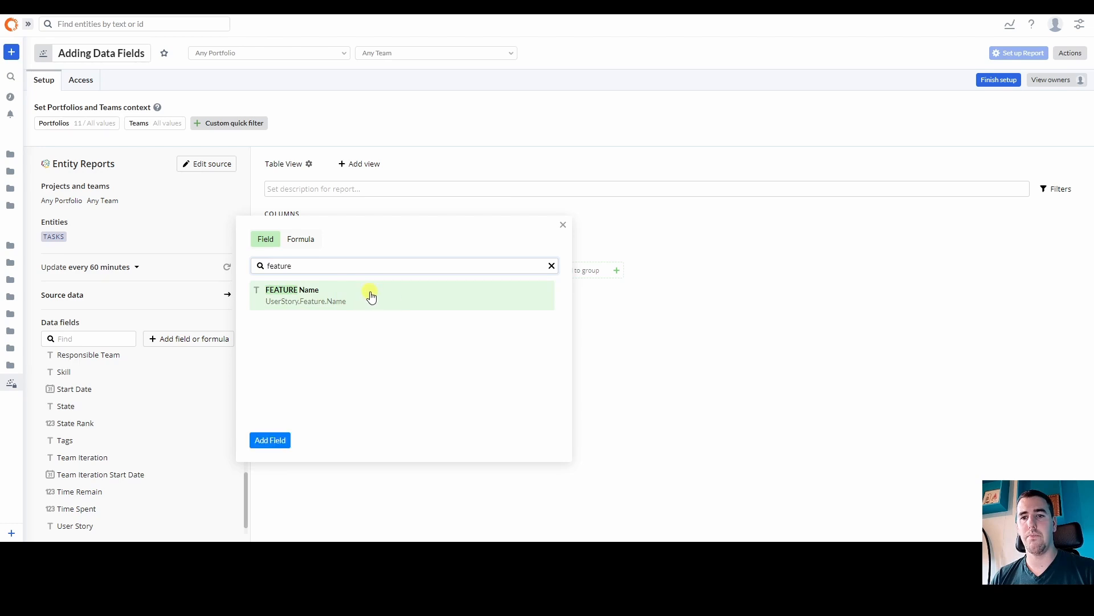
left_click(272, 441)
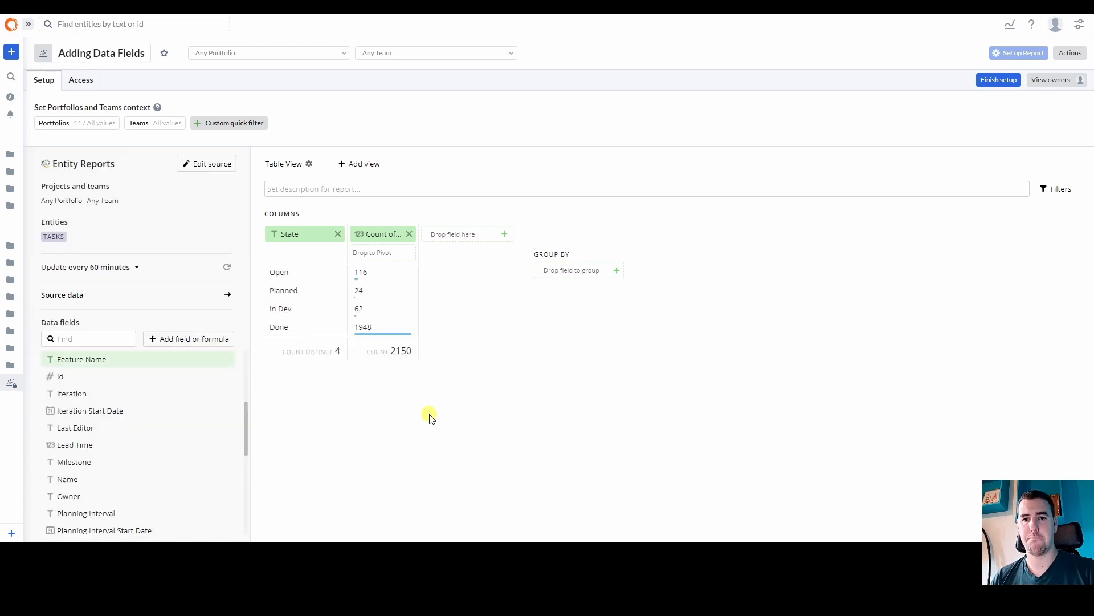
Start a new formula data field for the report and name it Feature State
left_click(172, 346)
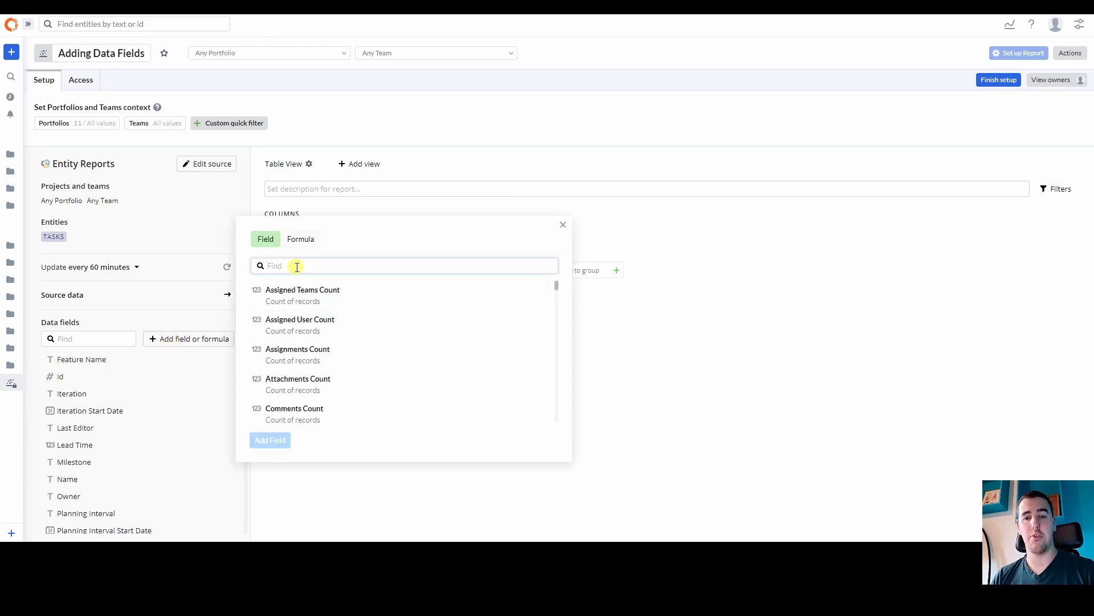
type("feature")
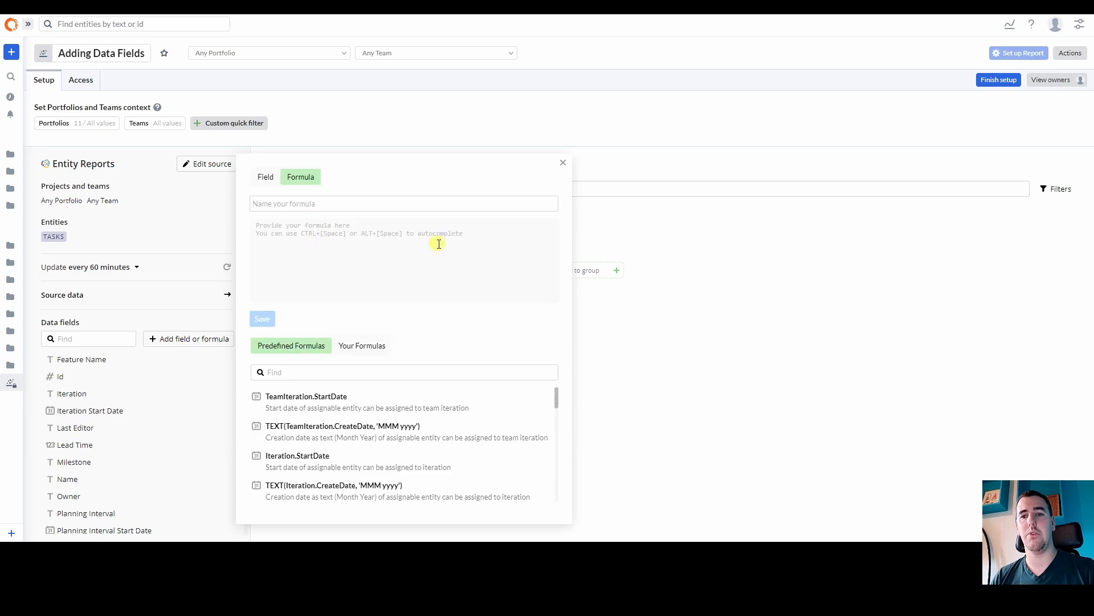
left_click(315, 240)
left_click(382, 205)
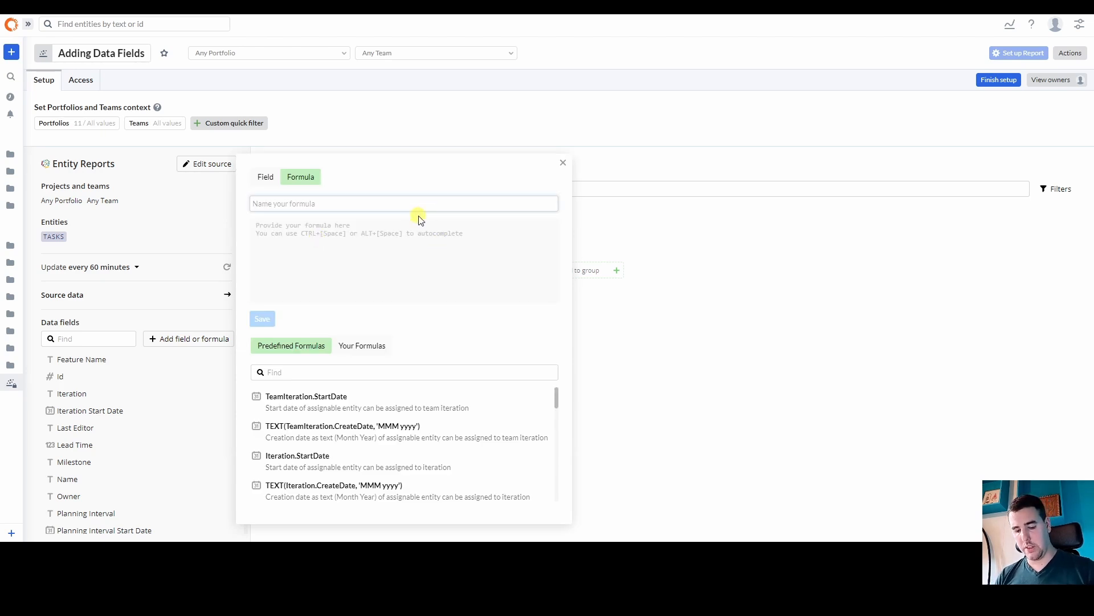
type("Feat")
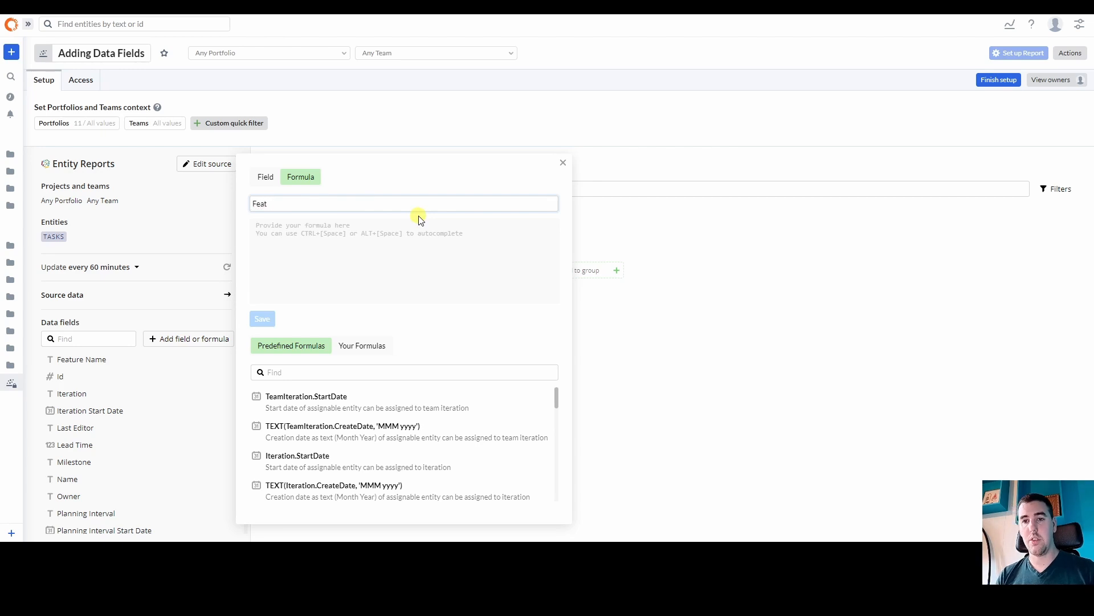
type("ure State")
key("Tab")
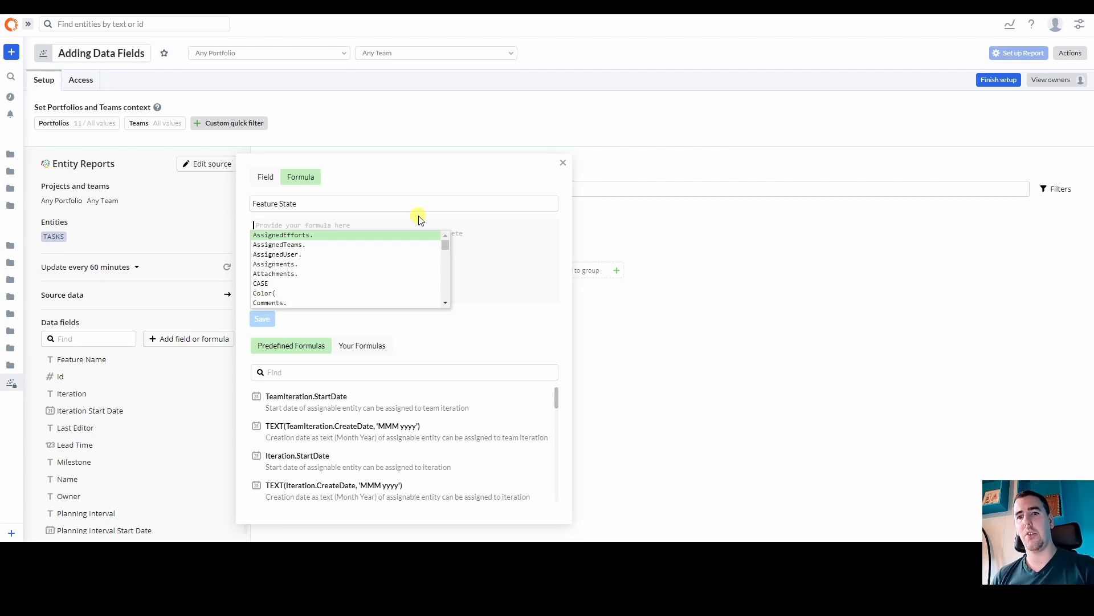
Define the Feature State formula as UserStory.Feature.EntityState.Name and save it to the report's data fields
type("user")
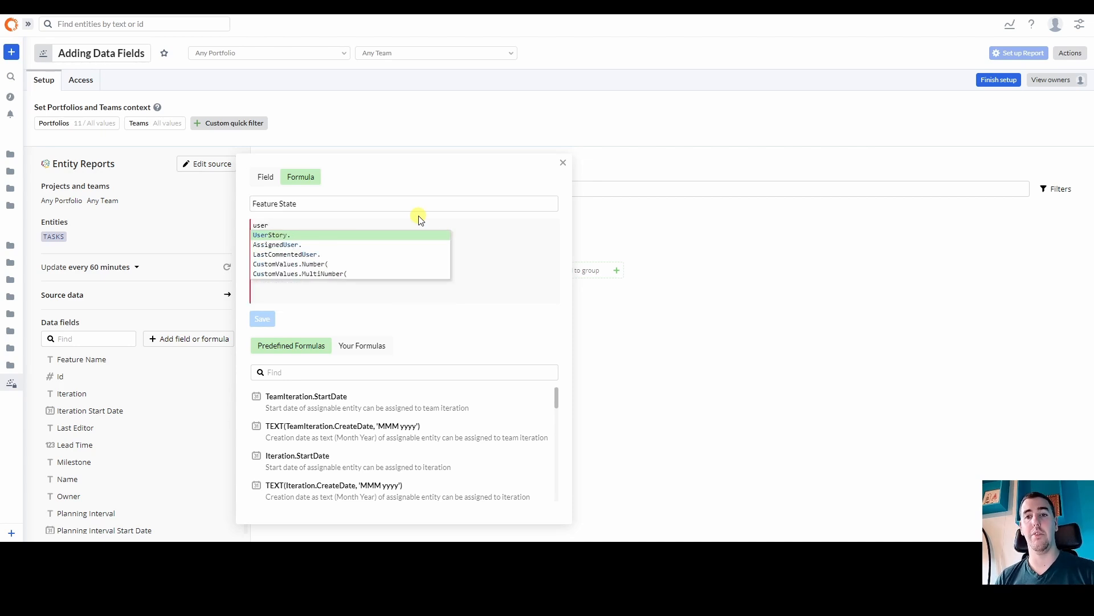
key("Return")
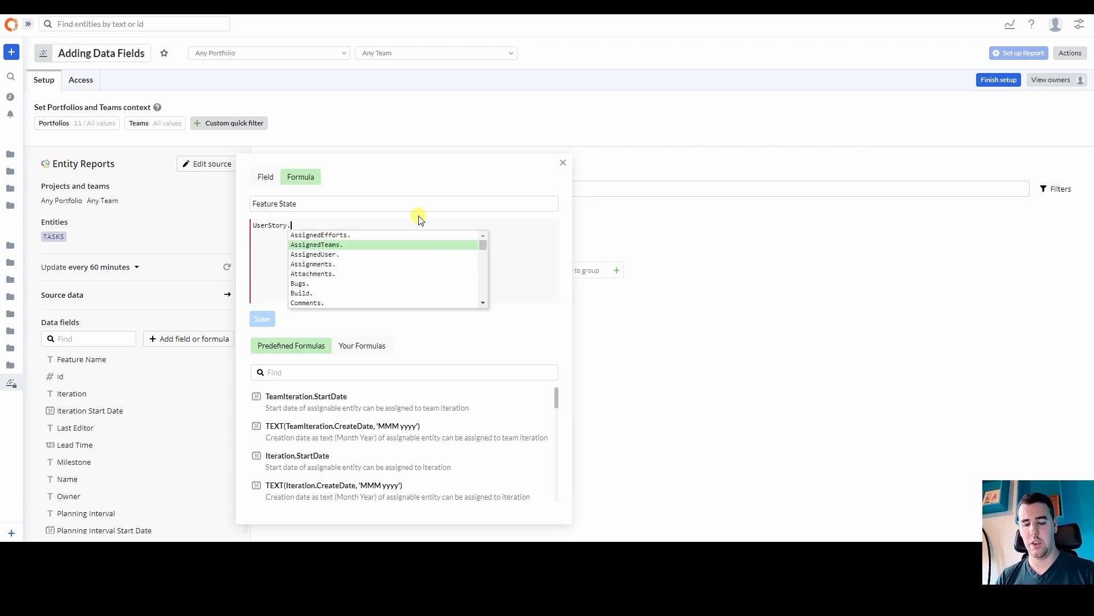
type("fea")
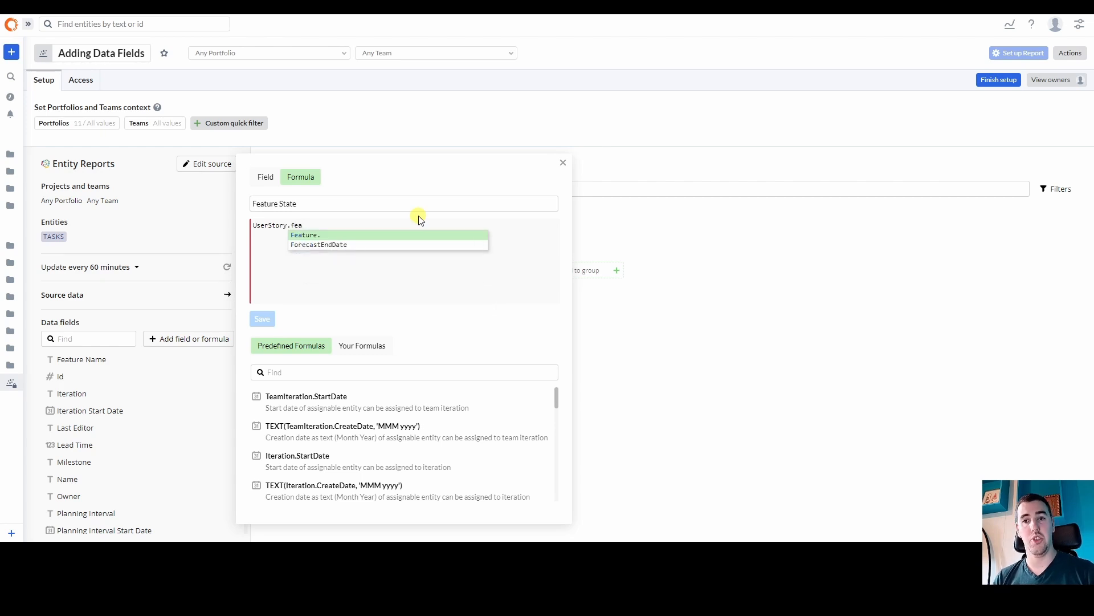
key("Return")
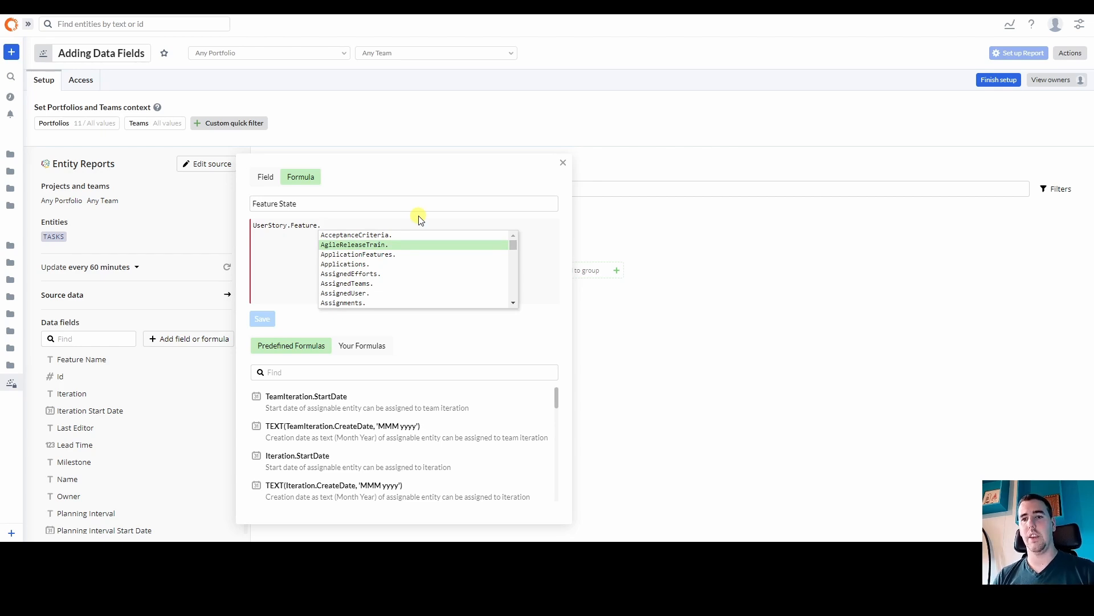
scroll(409, 281, "down", 5)
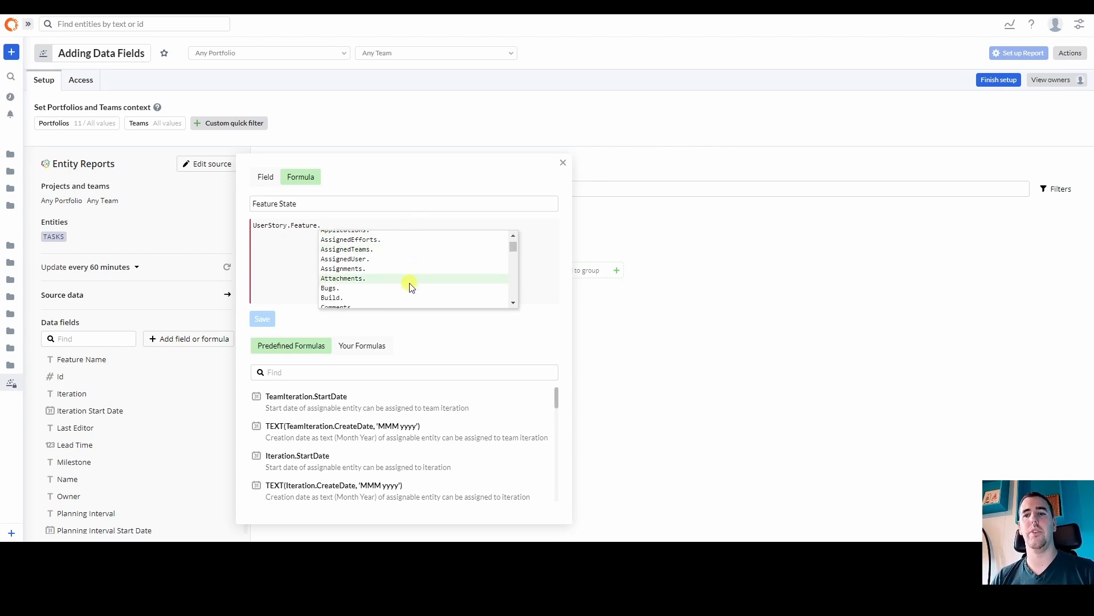
scroll(412, 287, "up", 5)
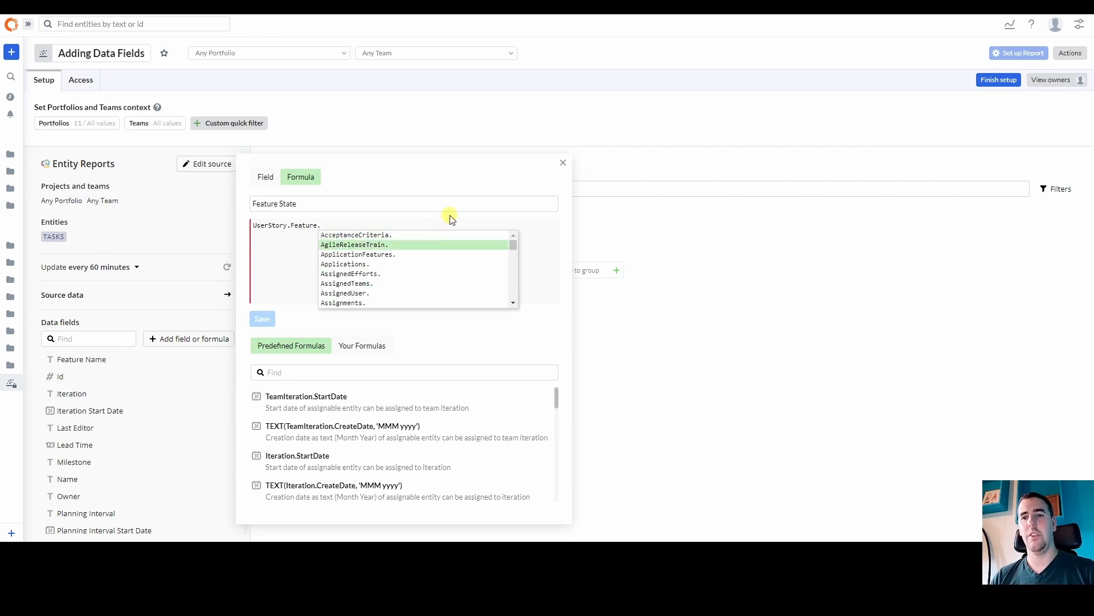
type("ent")
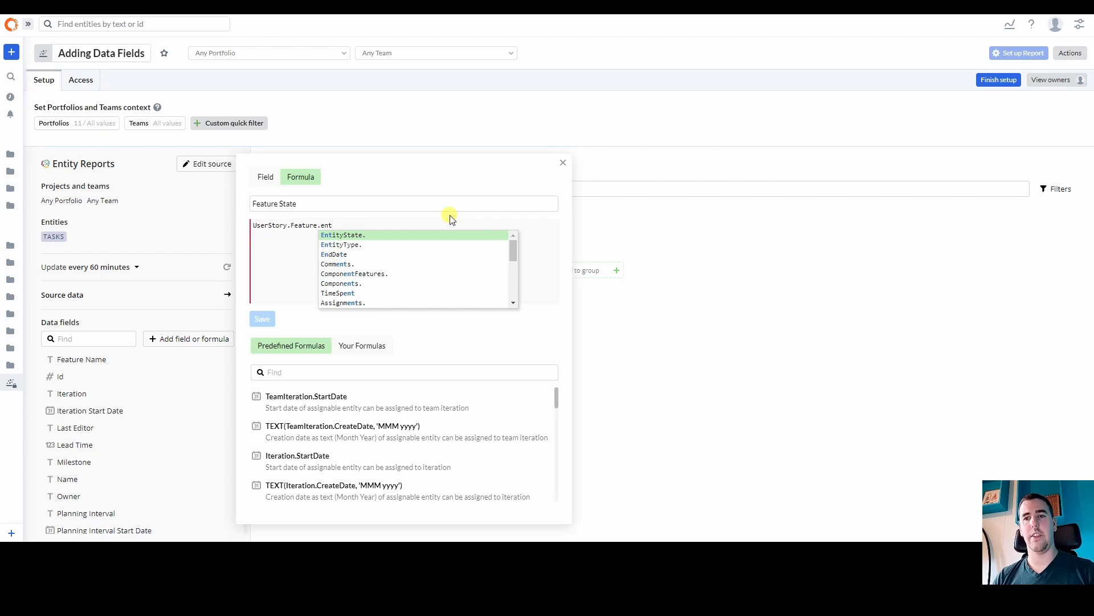
key("Return")
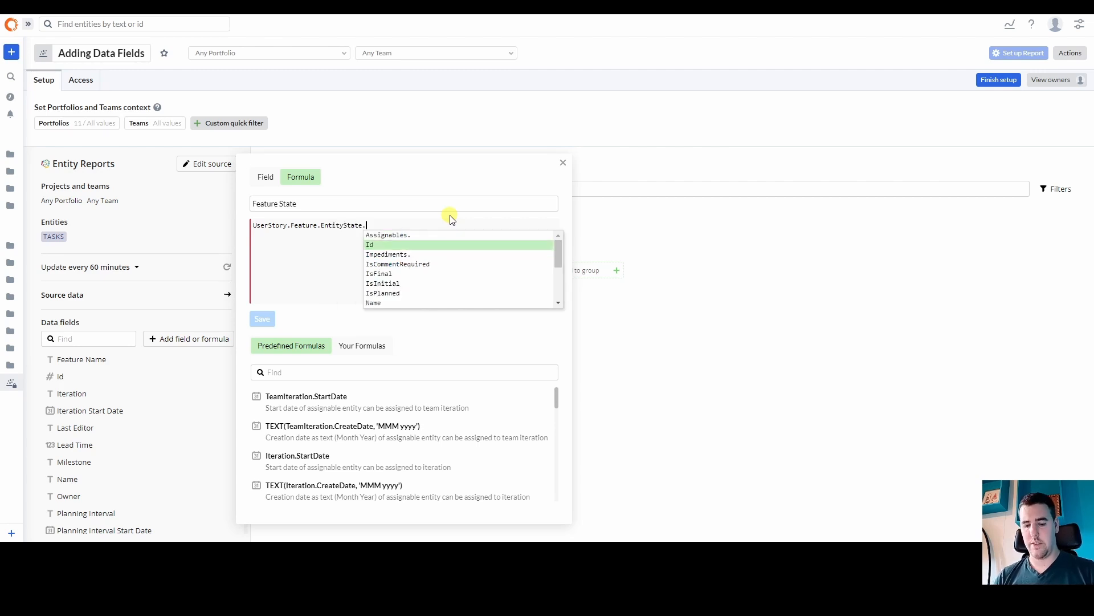
type("nam")
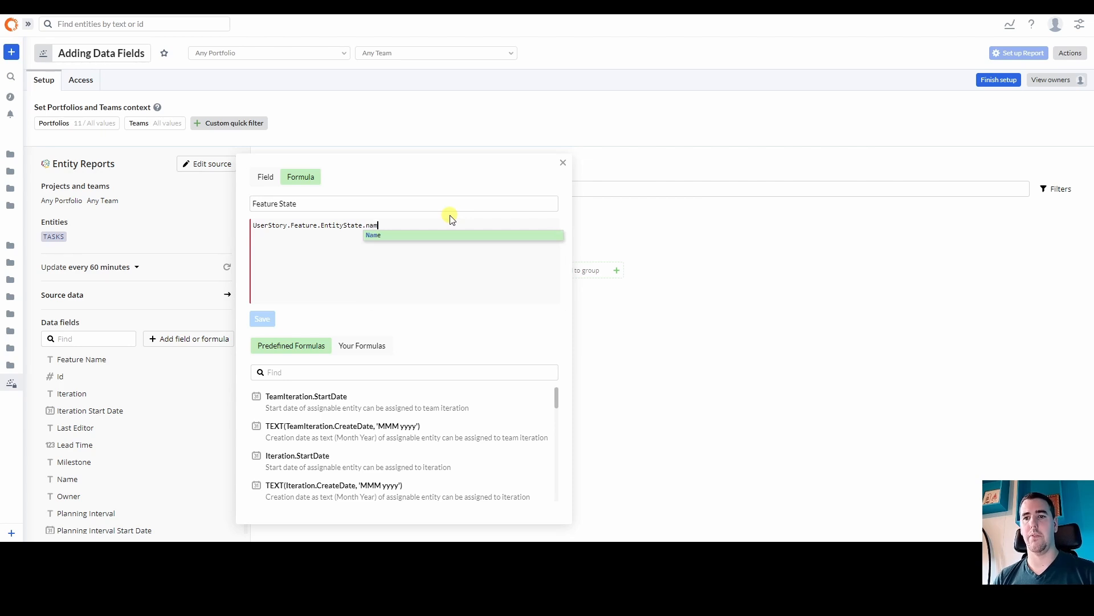
key("Return")
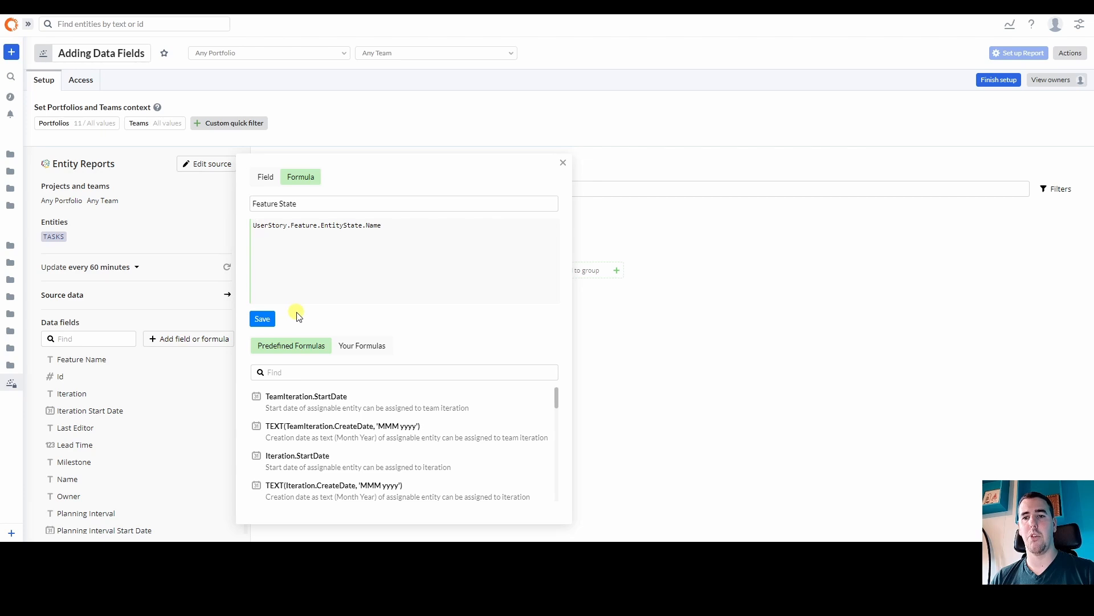
left_click(263, 318)
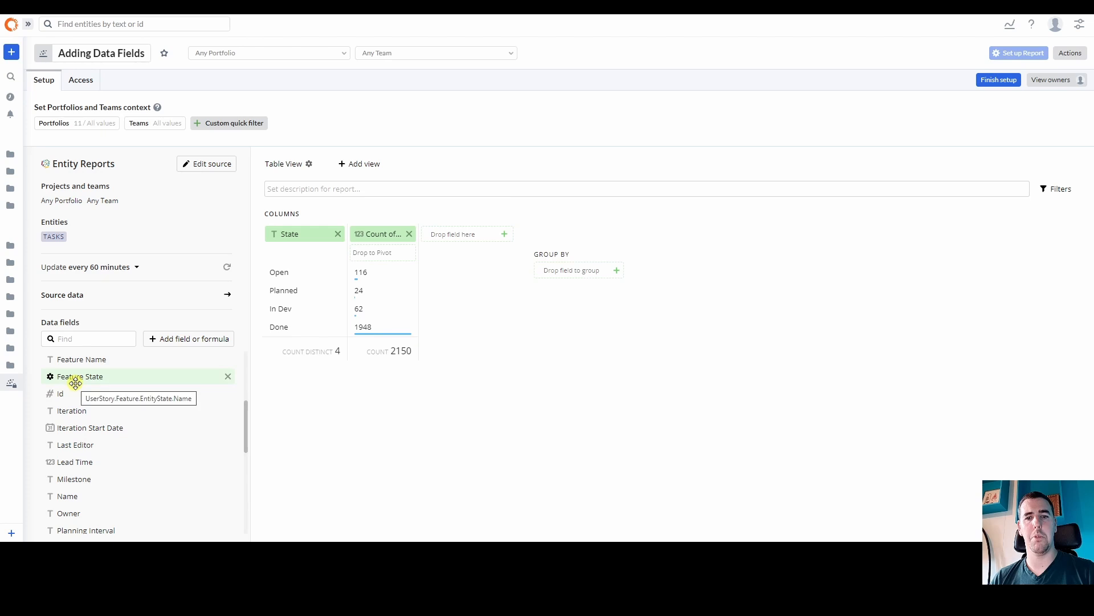
Add the Feature State field to the table report as a new column after the count column
left_click(75, 379)
left_click(230, 378)
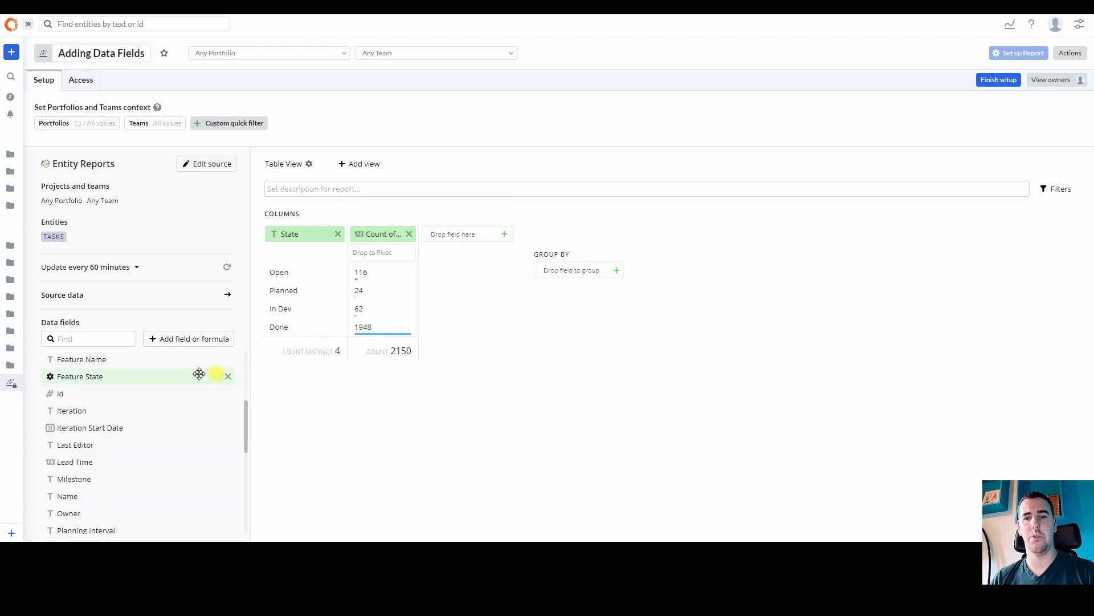
left_click_drag(122, 375, 450, 302)
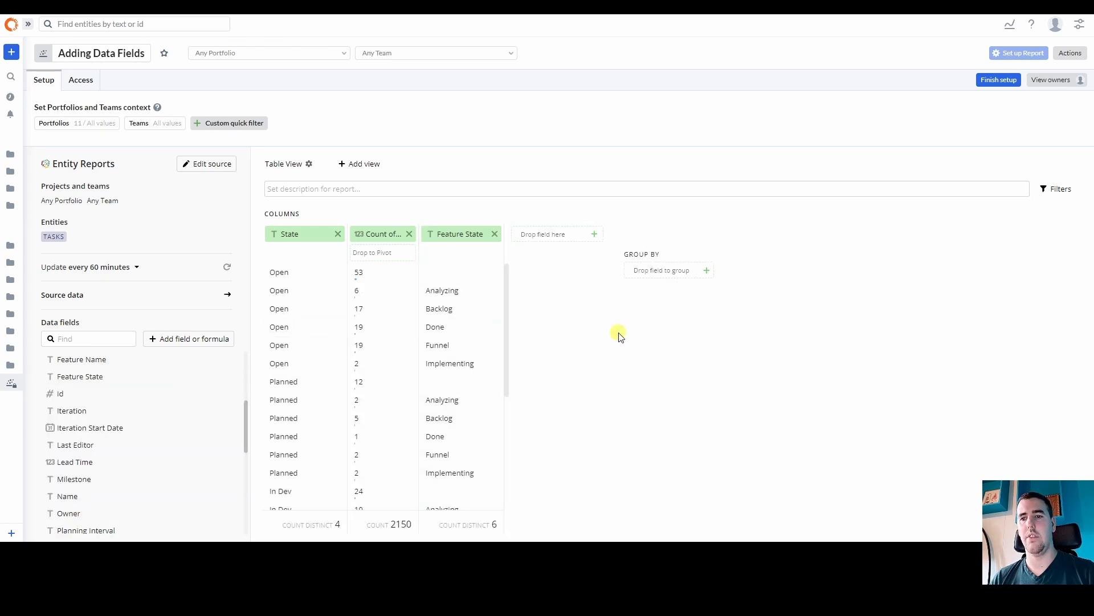